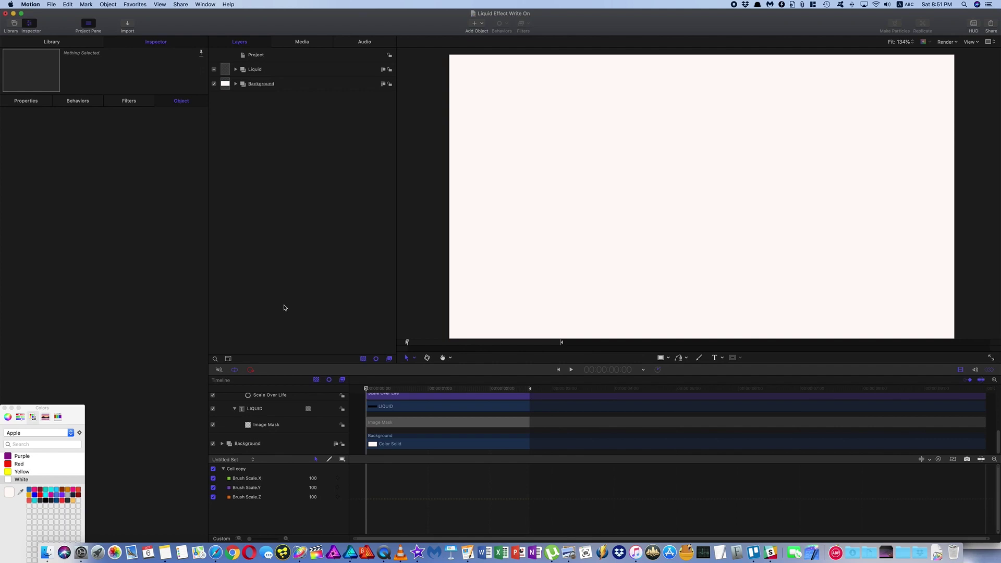
Play the finished Liquid Effect Write On animation, then stop it
key(space)
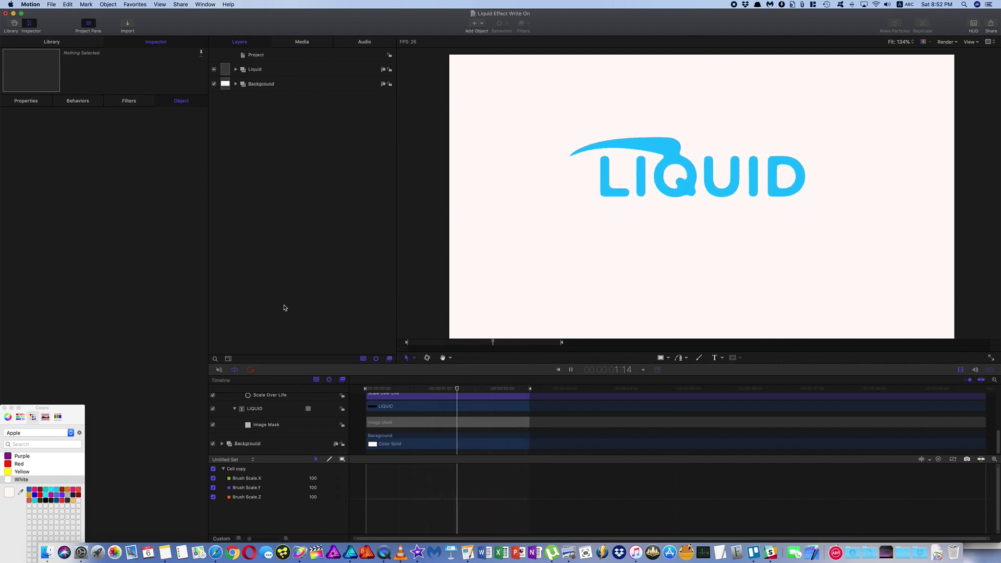
key(space)
Switch to the Liquid Effect Write On Steps project and scrub ahead to the dark write-on stroke
click(205, 4)
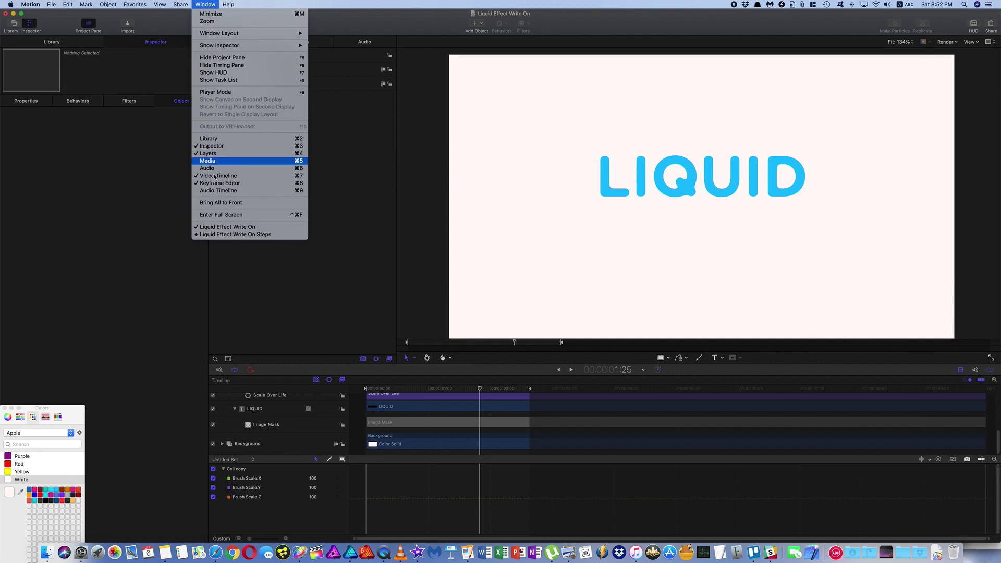
click(234, 234)
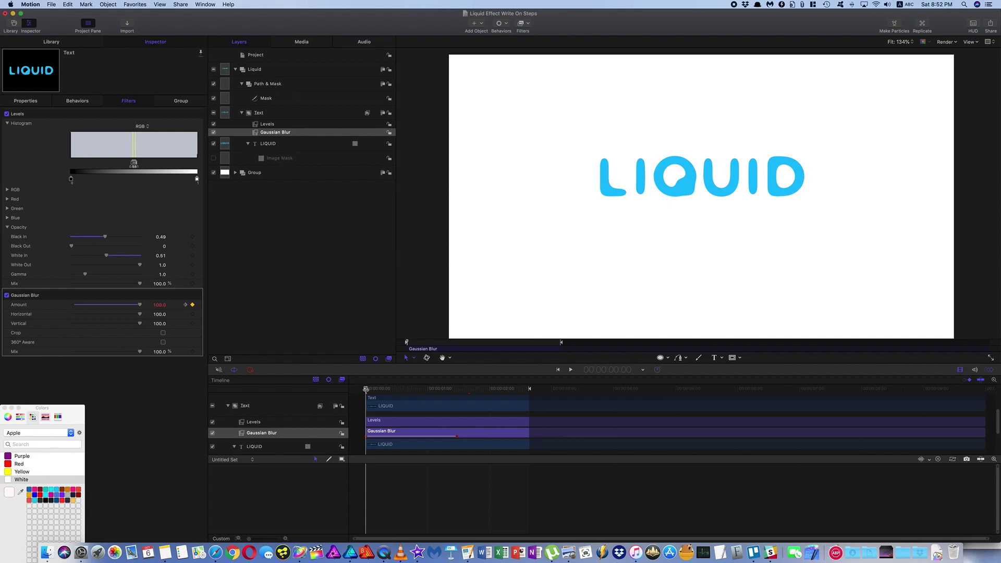
mouse_move(366, 389)
mouse_down()
mouse_move(434, 407)
mouse_move(487, 406)
mouse_move(367, 406)
mouse_move(497, 407)
mouse_move(346, 400)
mouse_move(385, 403)
mouse_up()
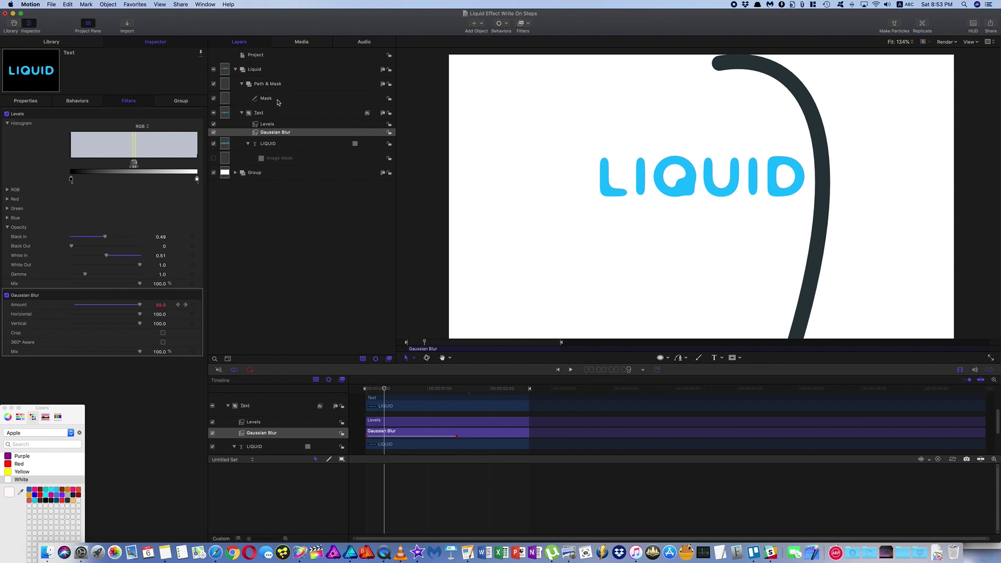
Enable the Image Mask on LIQUID, hide the Mask stroke layer, and preview the masked text
click(214, 159)
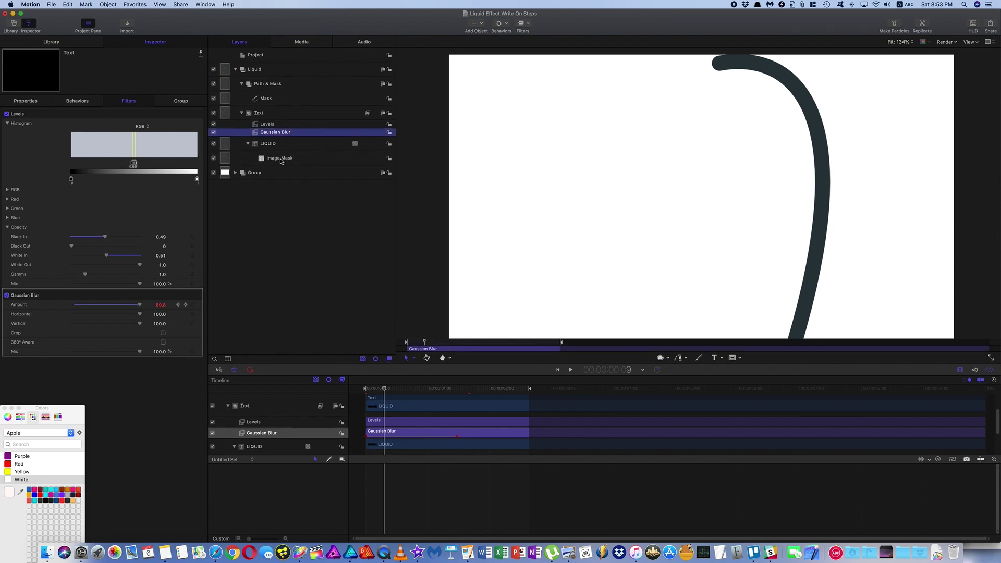
click(220, 159)
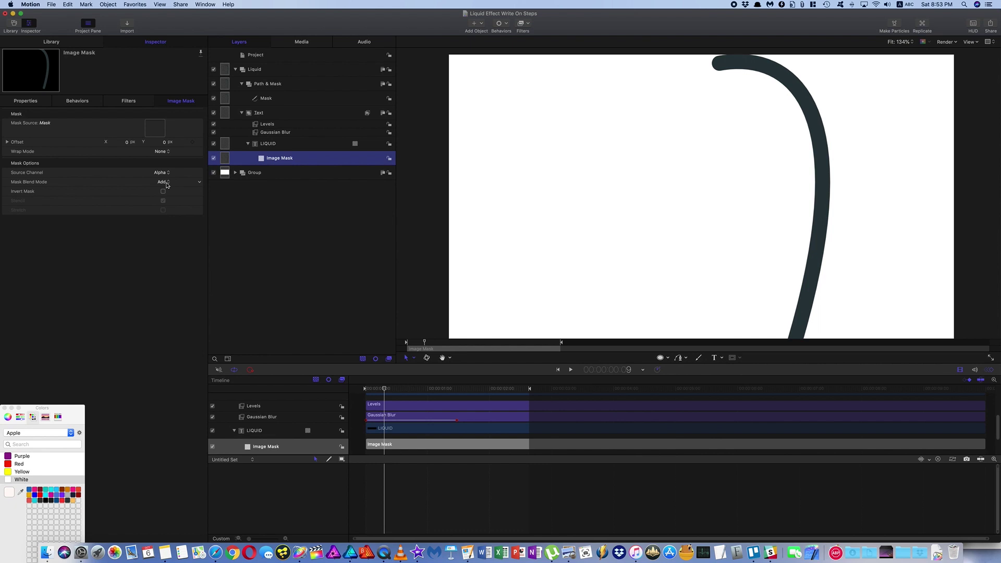
click(214, 98)
mouse_move(381, 395)
mouse_down()
mouse_move(369, 391)
mouse_move(440, 396)
mouse_move(358, 388)
mouse_move(451, 392)
mouse_move(366, 389)
mouse_move(433, 390)
mouse_up()
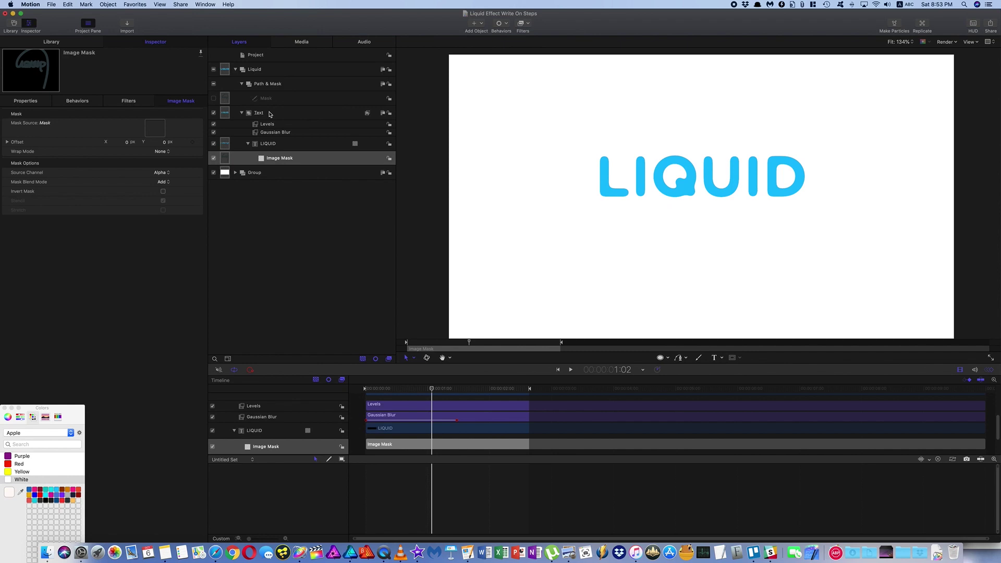
Inspect the Text group's Levels and Gaussian Blur filters, then select the Mask layer
click(271, 126)
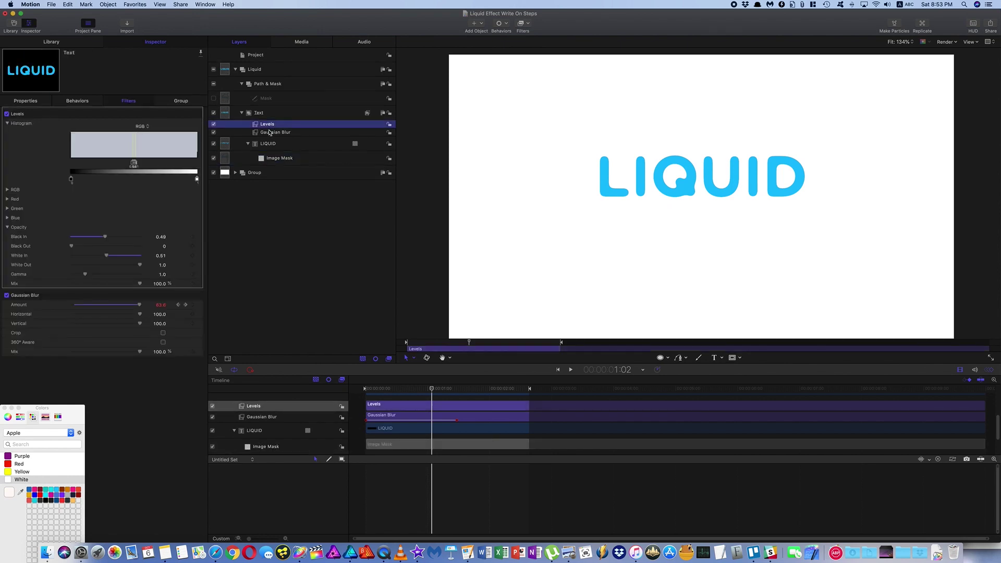
click(271, 133)
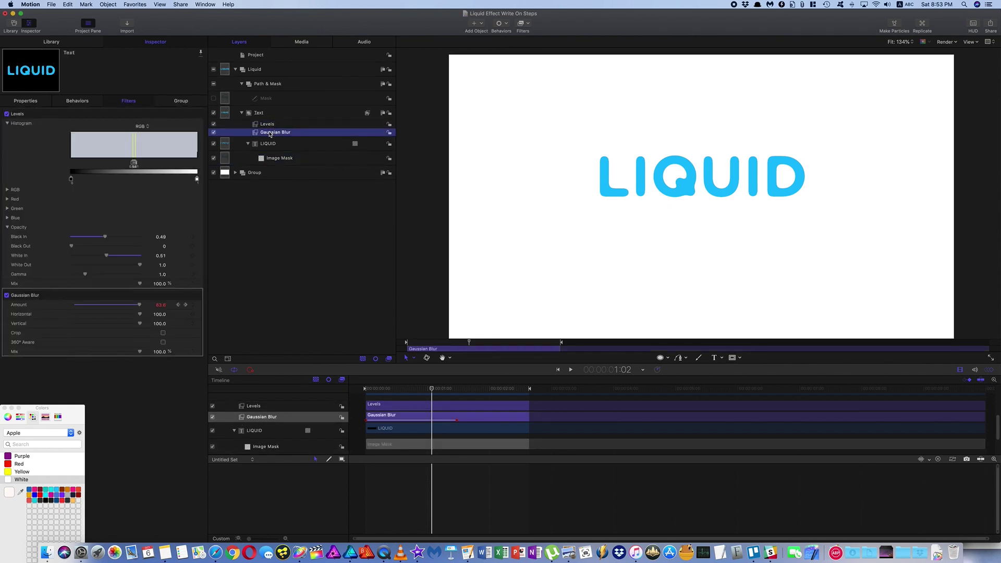
click(270, 99)
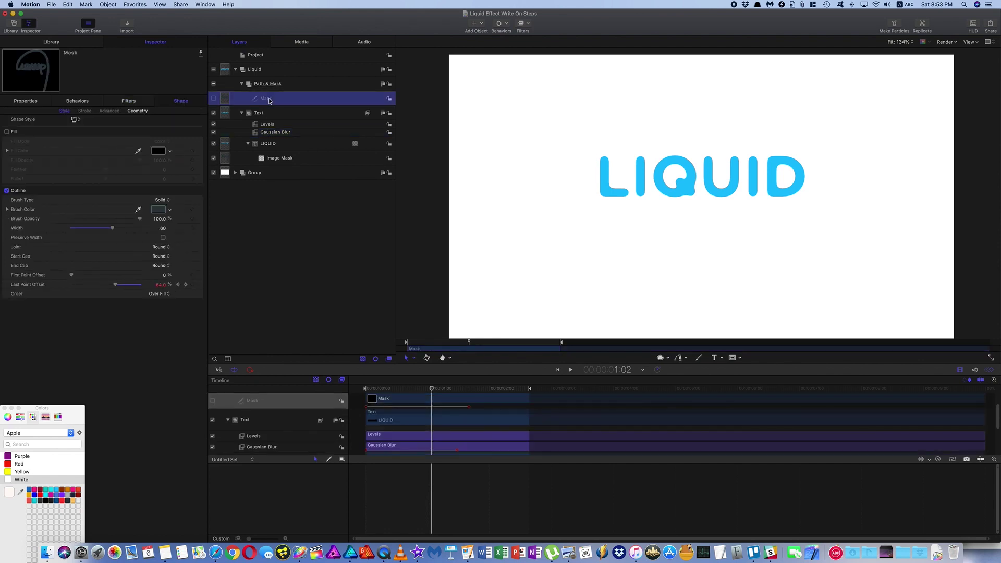
Duplicate the Mask layer into the Text group above LIQUID and make the copy visible
key(super+d)
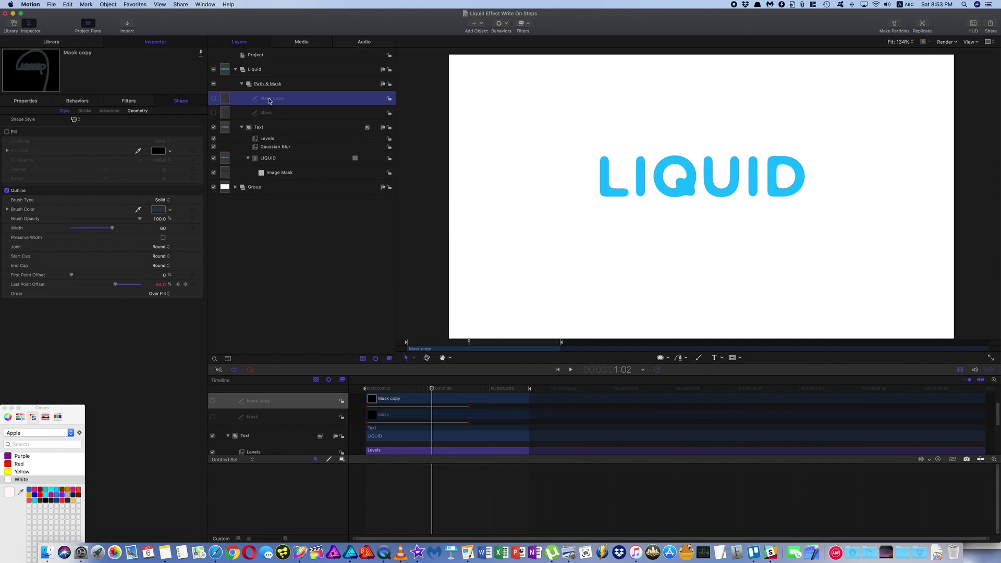
drag(270, 100, 271, 136)
click(214, 143)
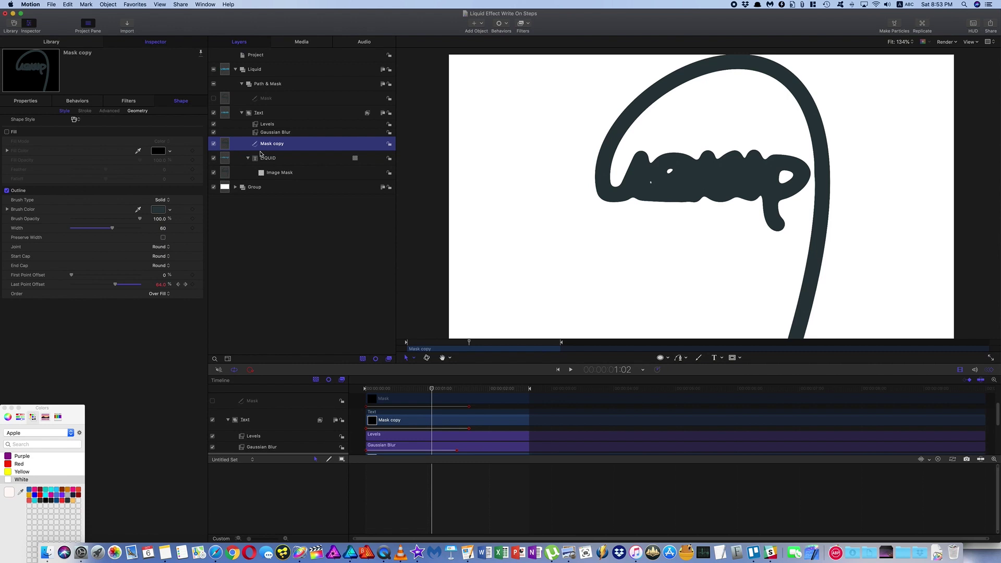
Color the copied stroke light blue and rename it Liquid Path
double_click(281, 144)
key(BackSpace)
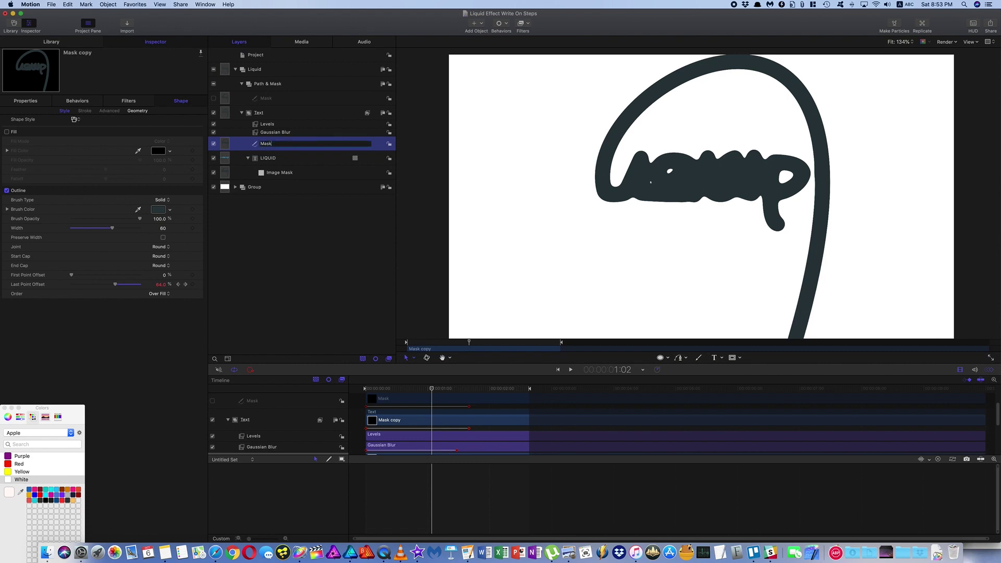
click(161, 210)
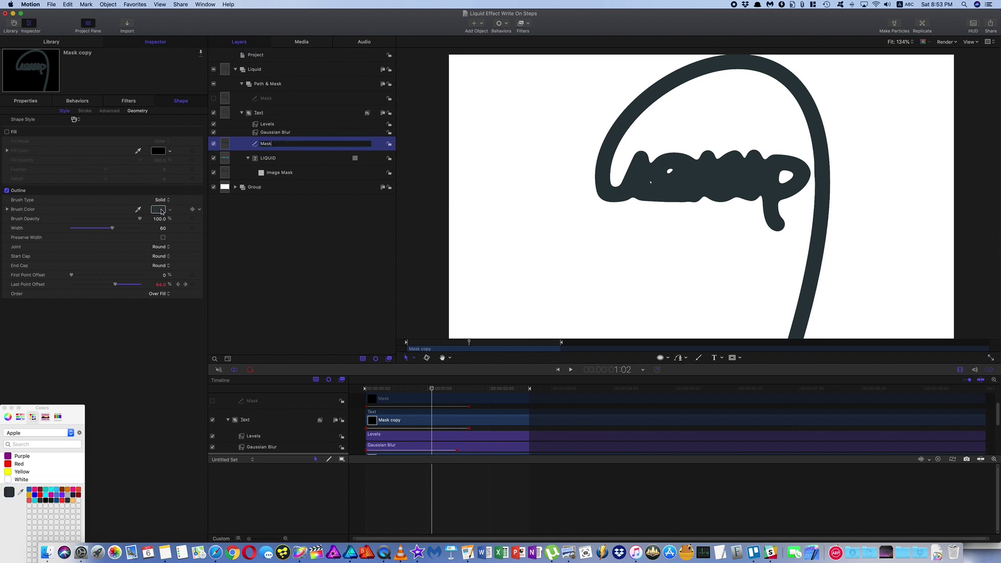
click(58, 492)
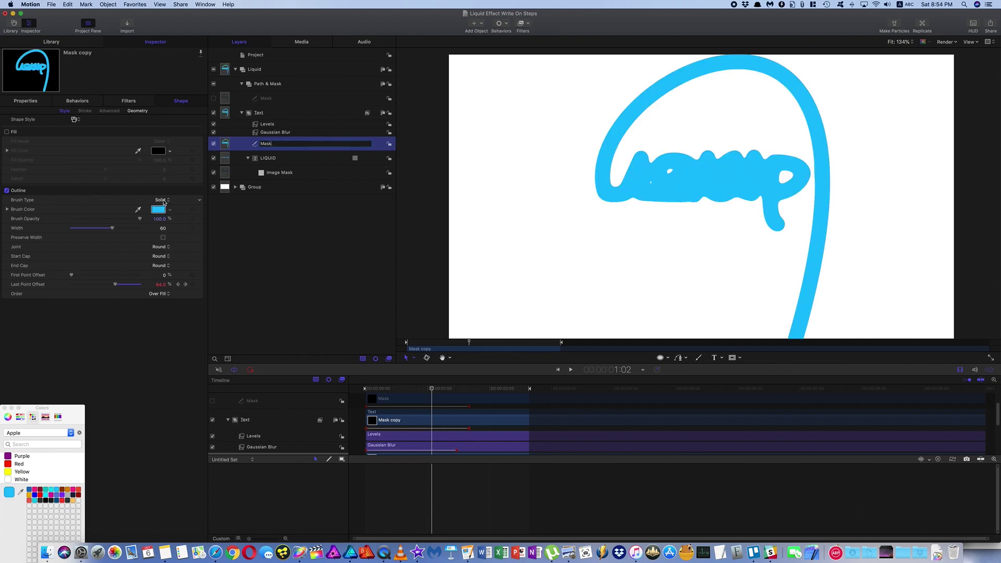
click(297, 226)
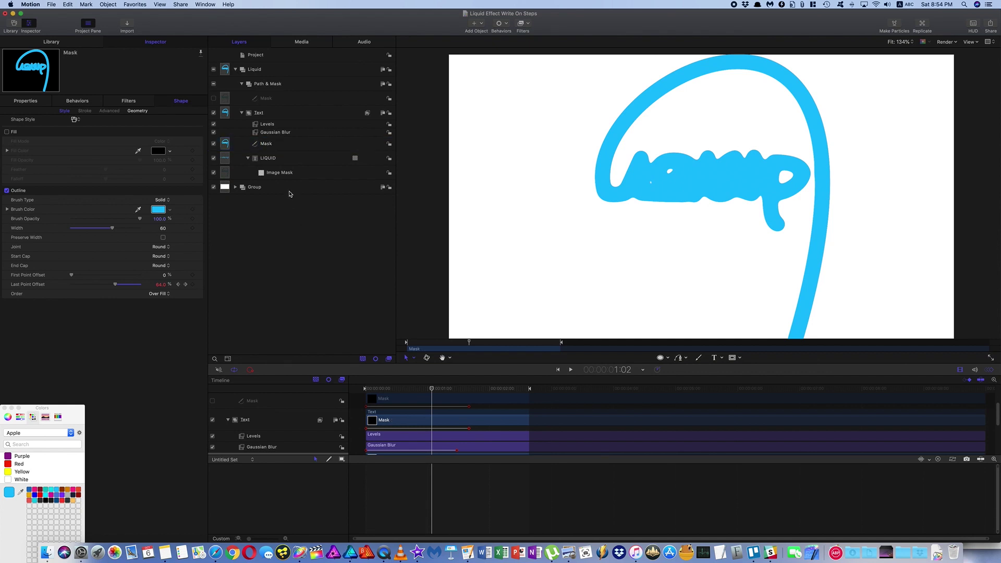
double_click(267, 148)
text(Liquid Path)
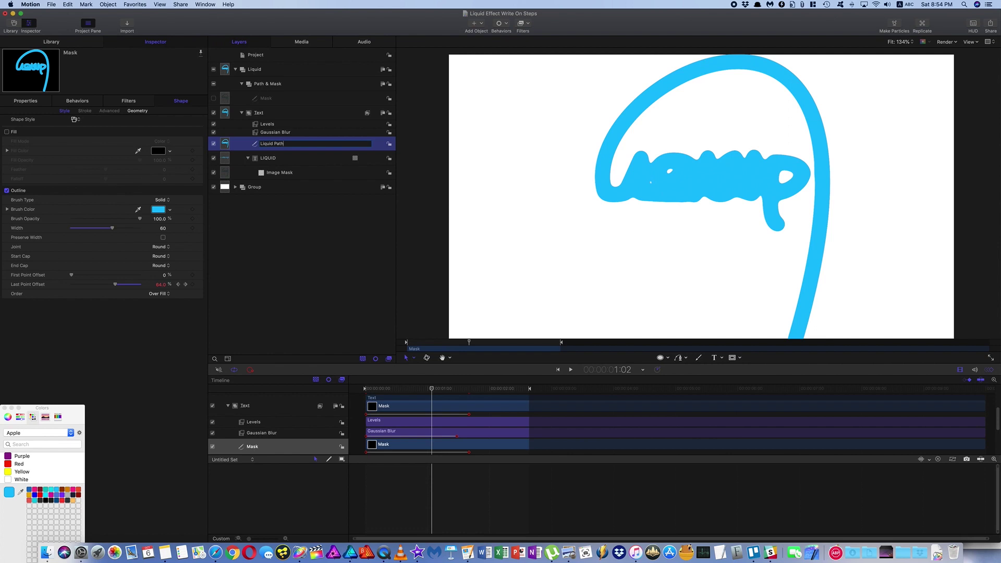
key(Return)
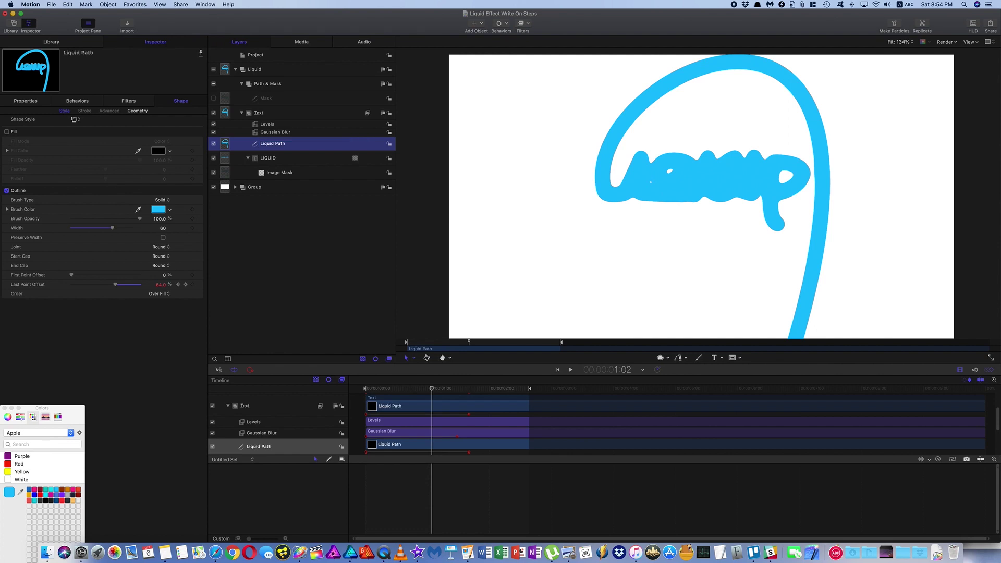
Set the Liquid Path's Brush Type to Airbrush and turn on Dynamics
click(163, 202)
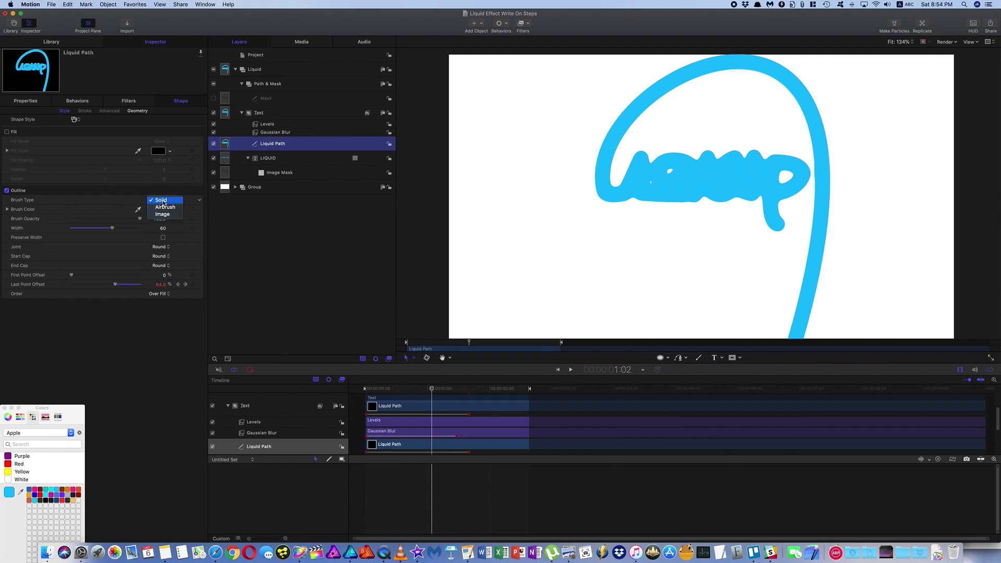
click(163, 207)
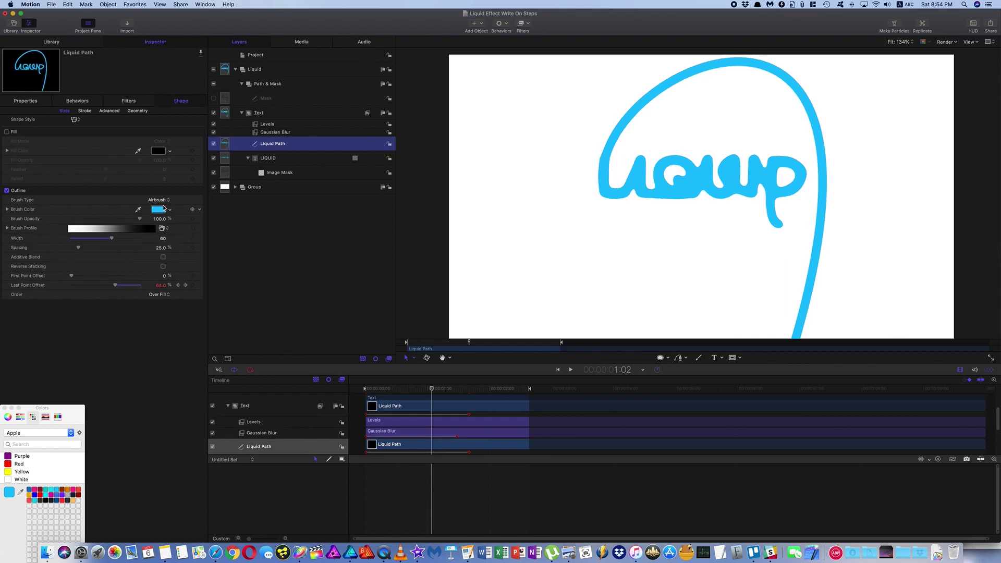
click(110, 111)
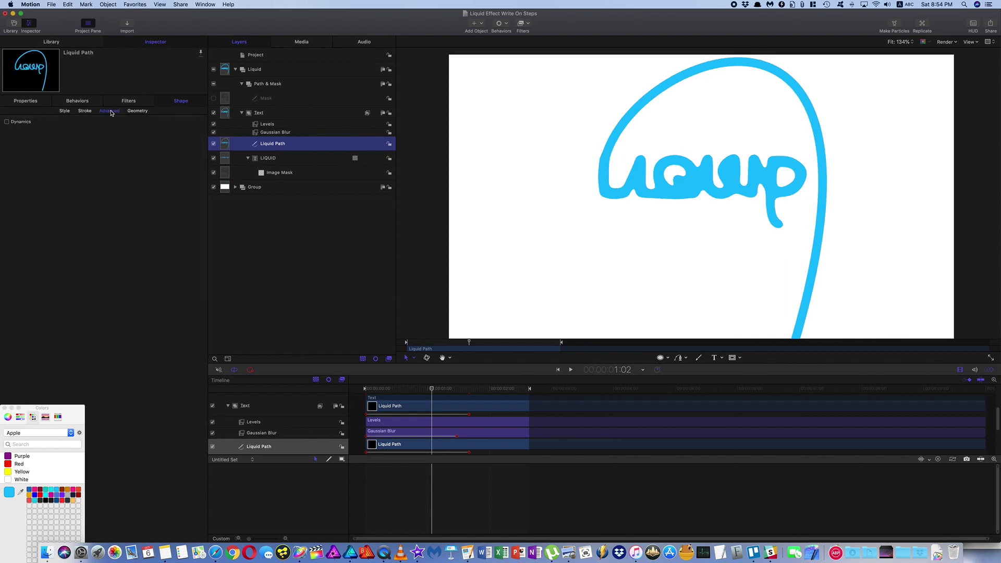
click(6, 122)
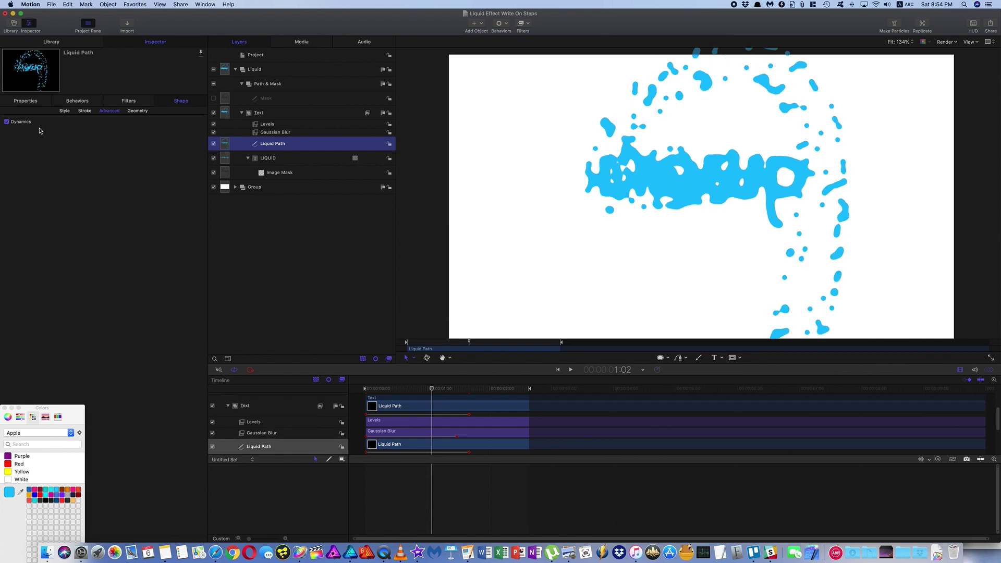
mouse_move(178, 118)
click(188, 122)
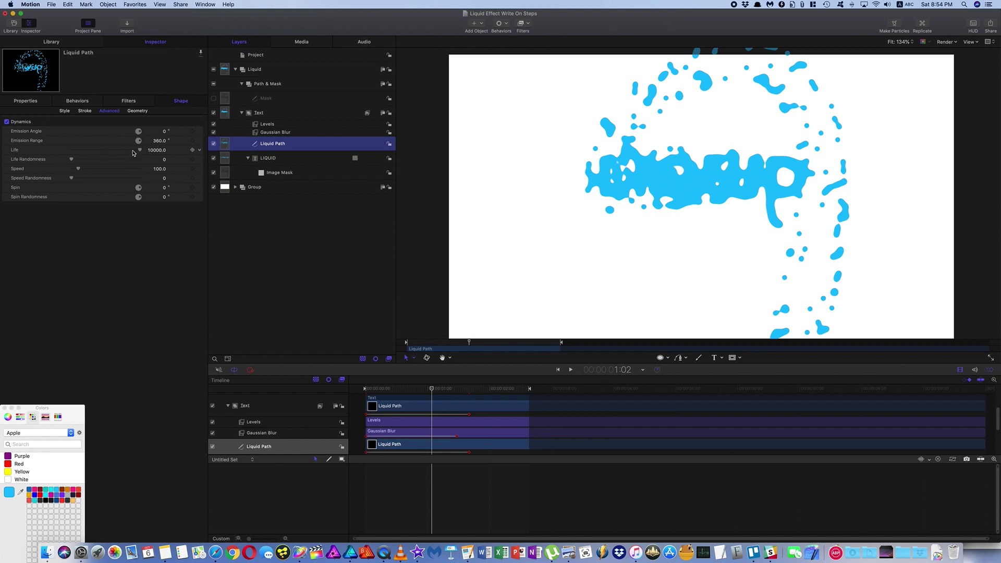
Set the particle Life to 0.18 and Speed to 0, then preview the write-on
click(157, 150)
key(BackSpace)
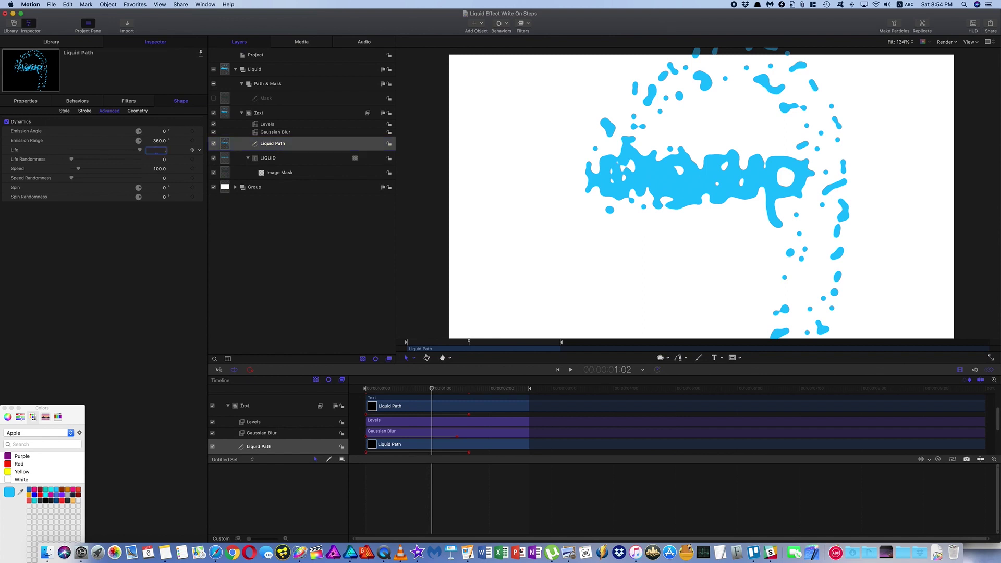
text(.18)
key(Return)
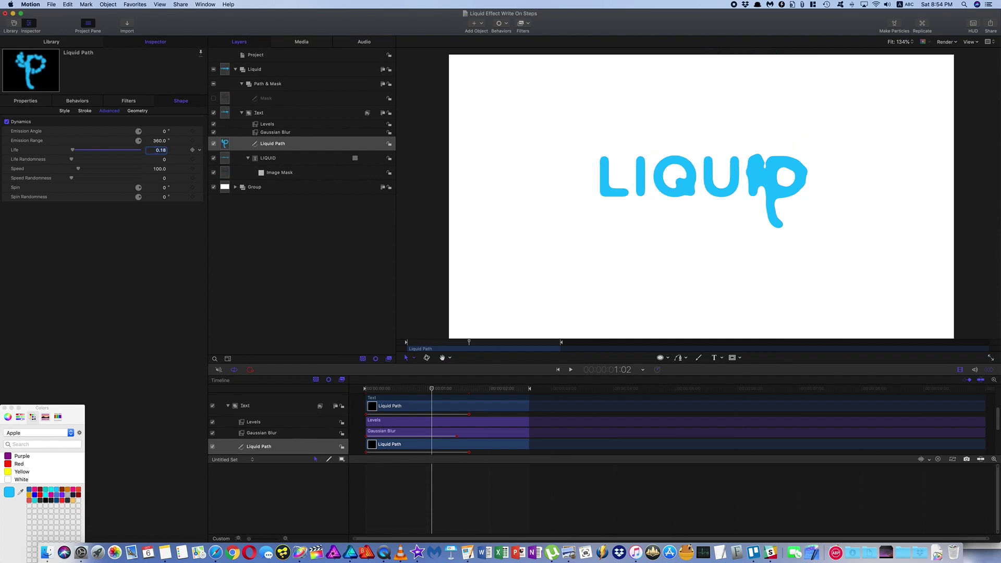
click(159, 169)
text(0)
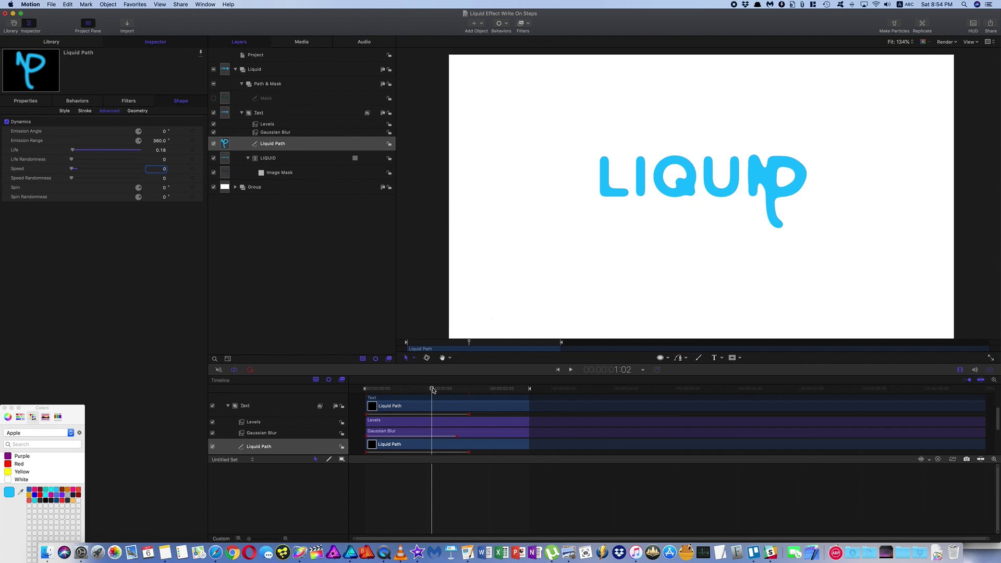
mouse_move(433, 390)
mouse_down()
mouse_move(365, 386)
mouse_move(472, 391)
mouse_up()
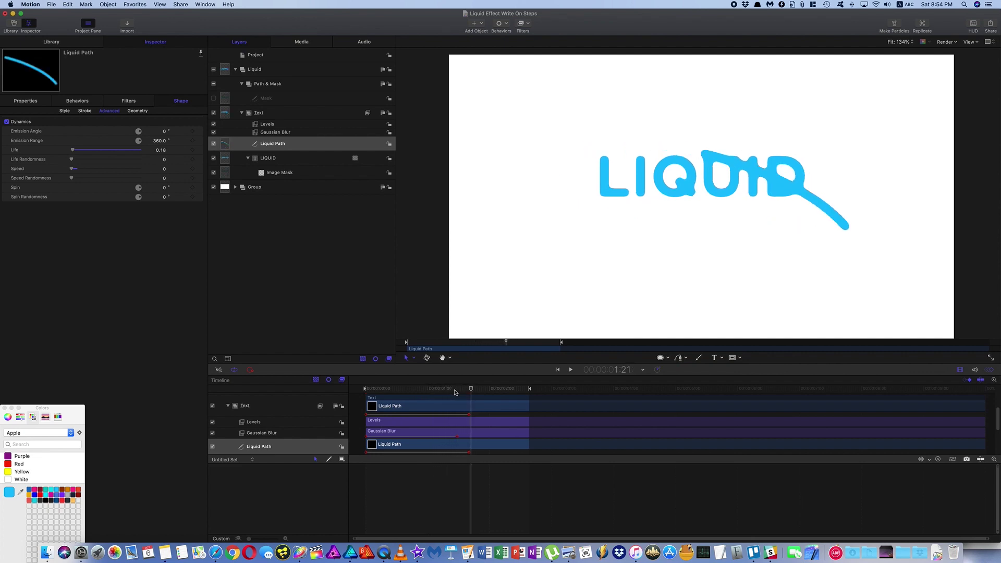
Add Scale Over Life with Scale At Birth 200% and Scale At Death 0%, then play the taper
click(507, 25)
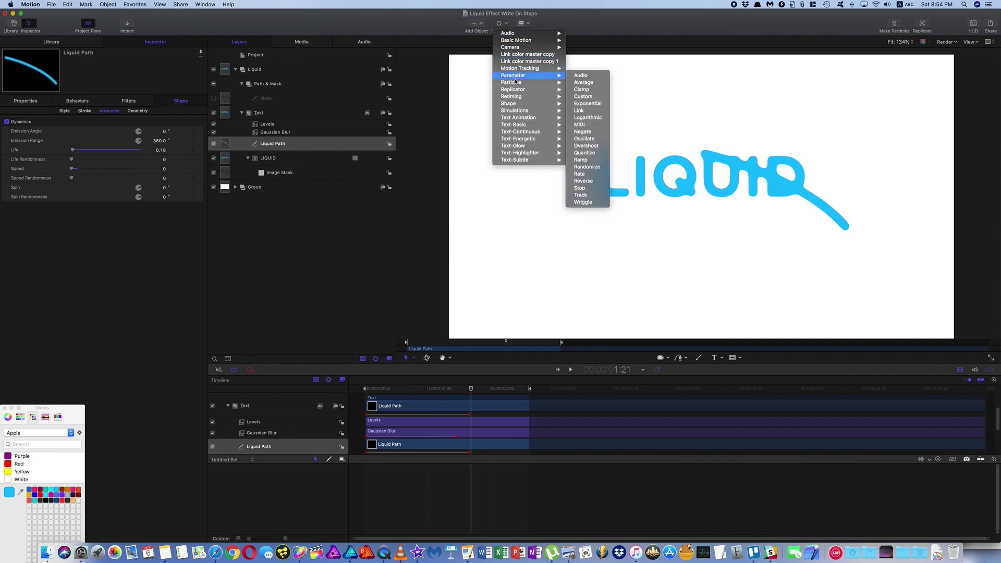
mouse_move(516, 82)
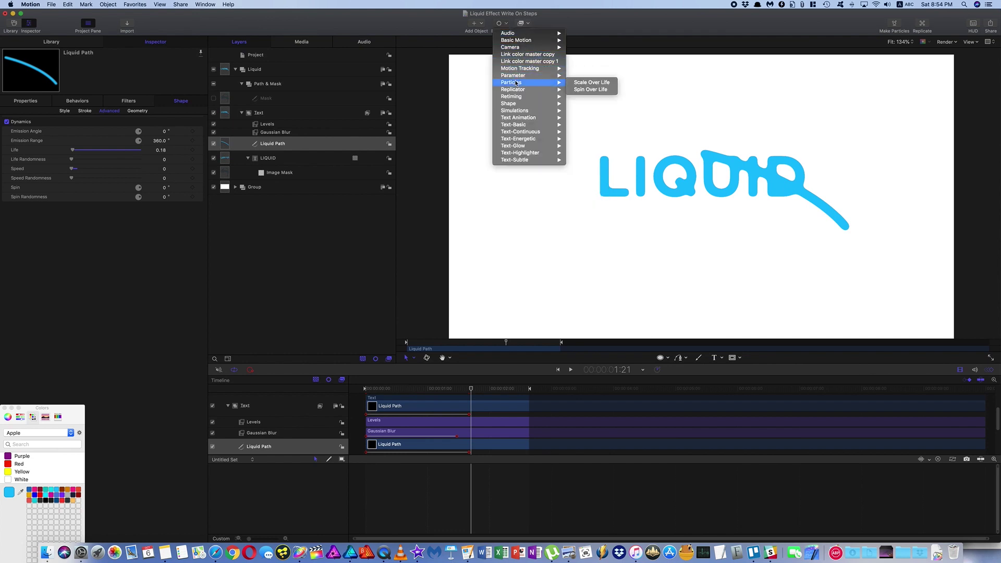
click(584, 83)
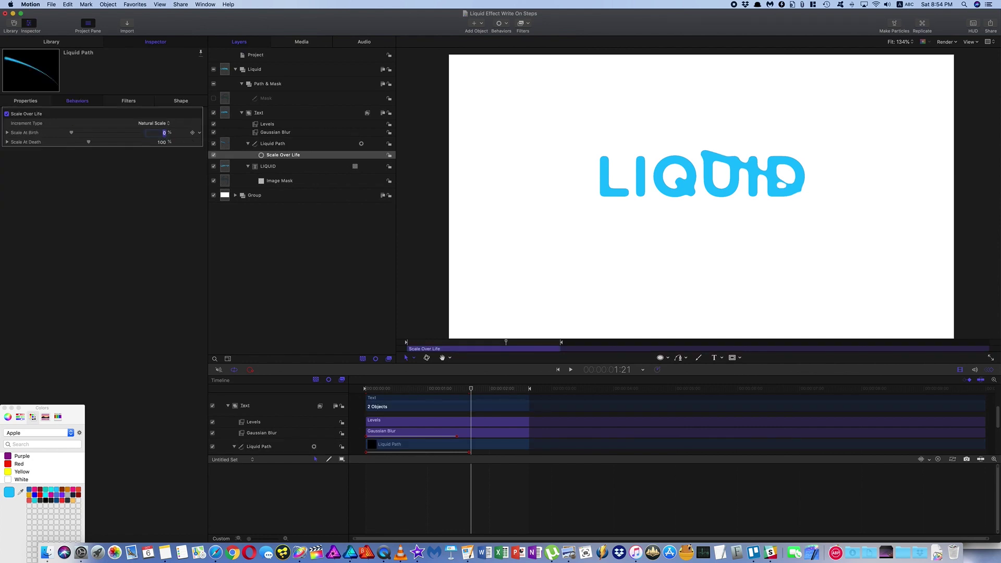
text(200)
key(Return)
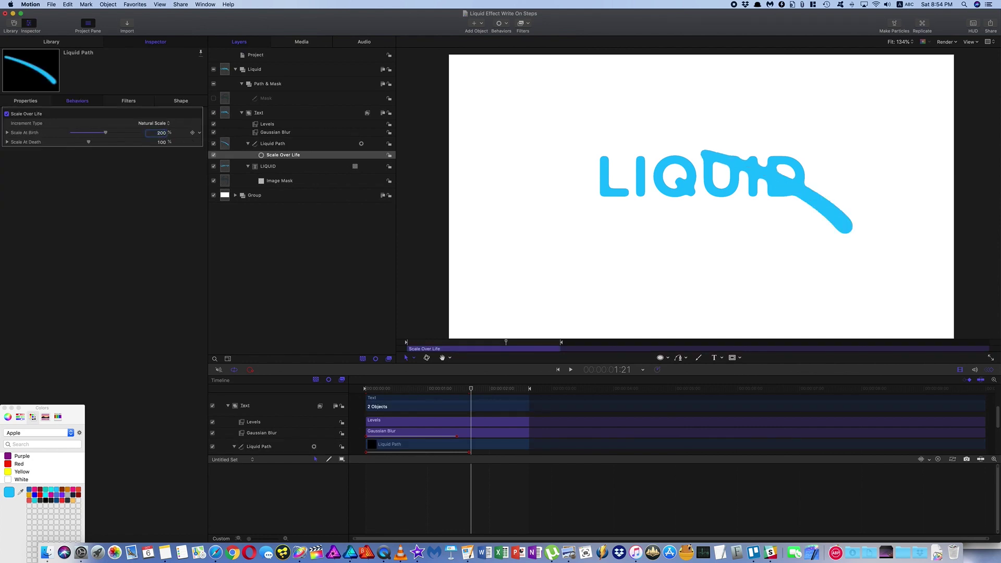
click(162, 142)
text(0)
key(Return)
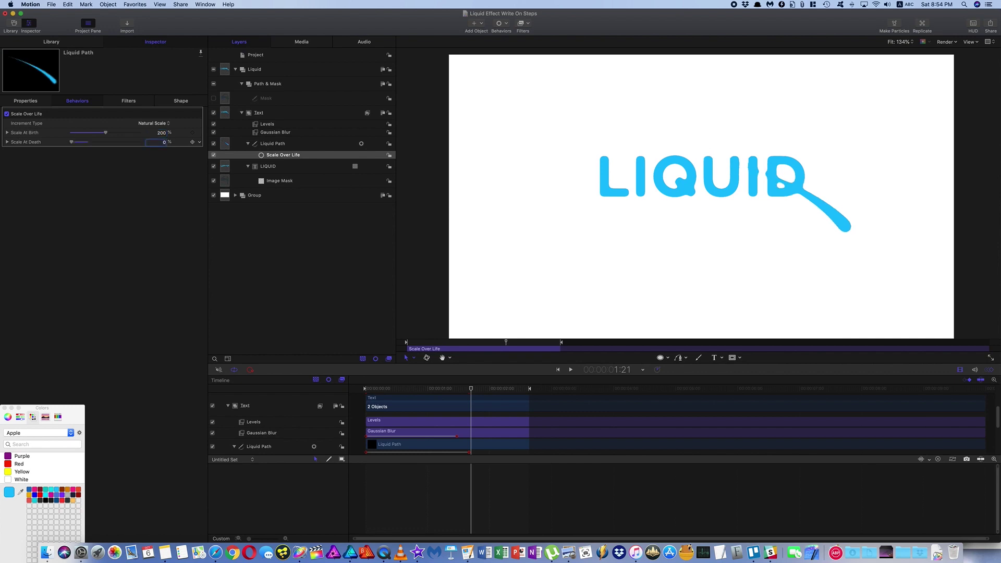
key(space)
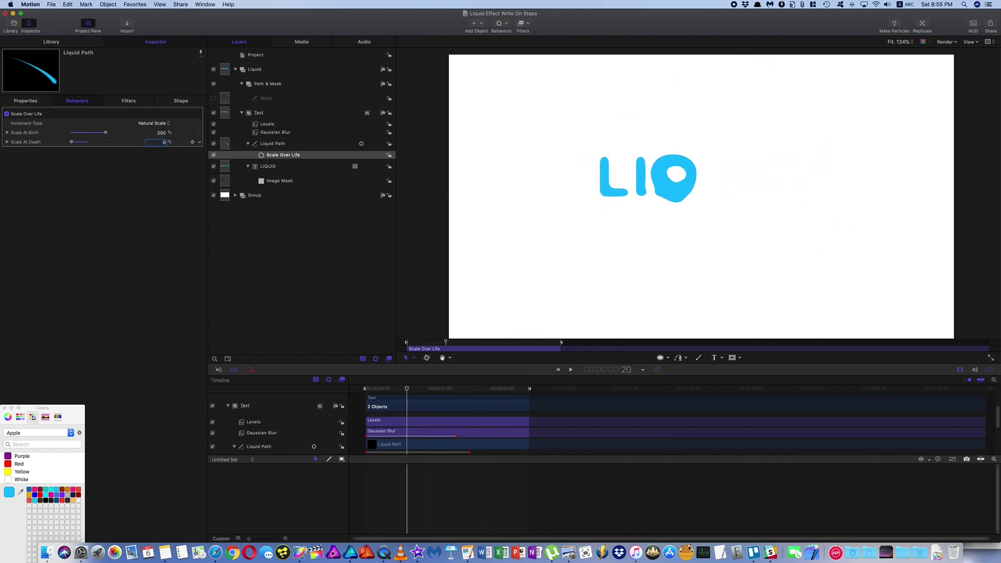
Scrub through the tapered write-on and select Liquid Path to show its particle dynamics
key(Return)
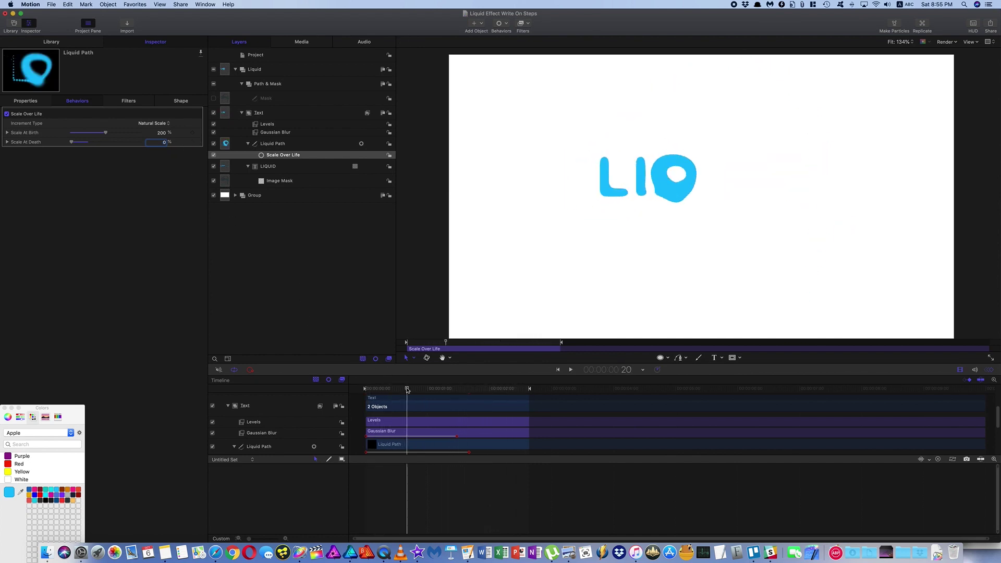
mouse_move(408, 390)
mouse_down()
mouse_move(372, 386)
mouse_move(393, 387)
mouse_up()
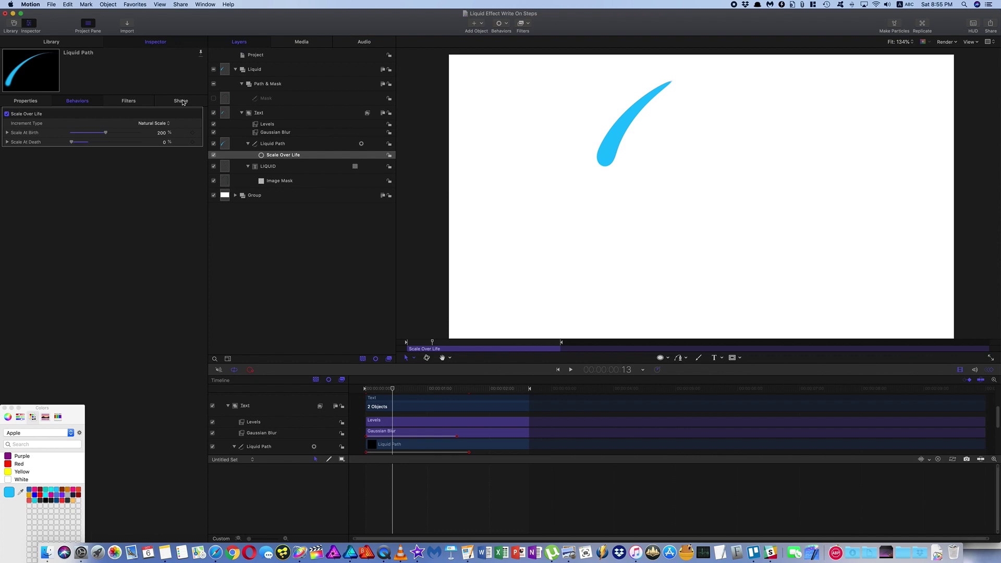
click(273, 145)
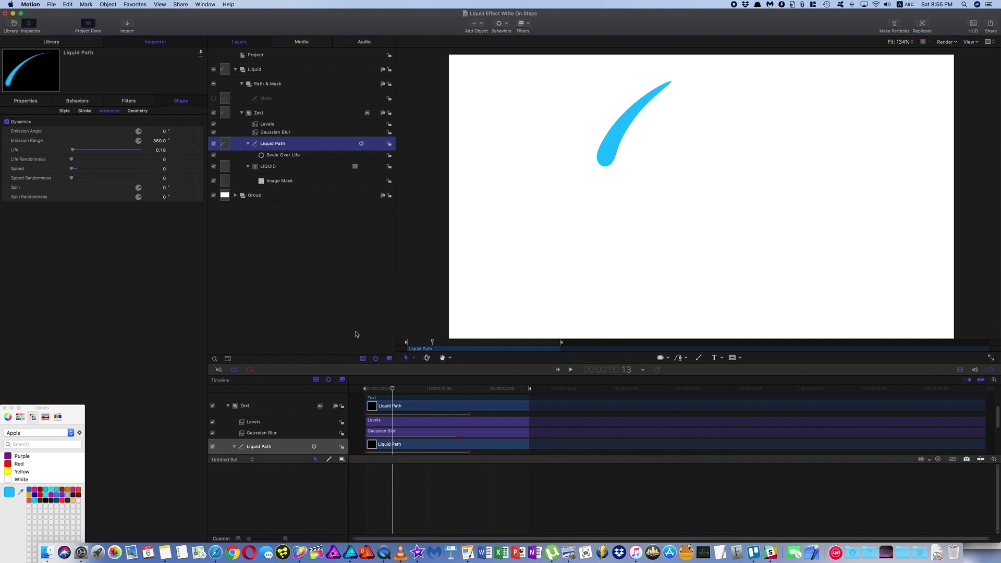
mouse_move(394, 390)
mouse_down()
mouse_move(379, 391)
mouse_move(395, 391)
mouse_up()
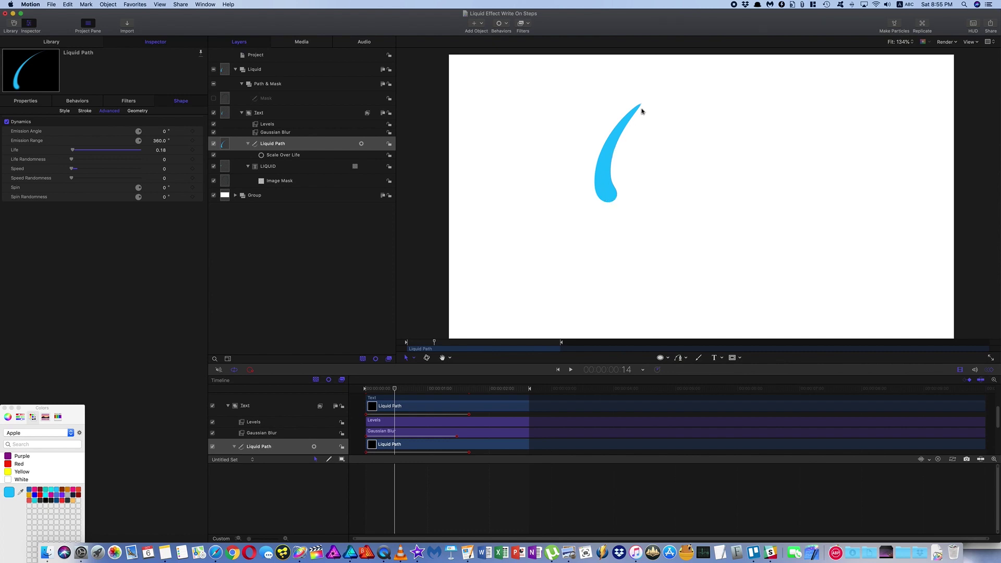
mouse_move(398, 391)
mouse_down()
mouse_move(369, 390)
mouse_move(453, 390)
mouse_up()
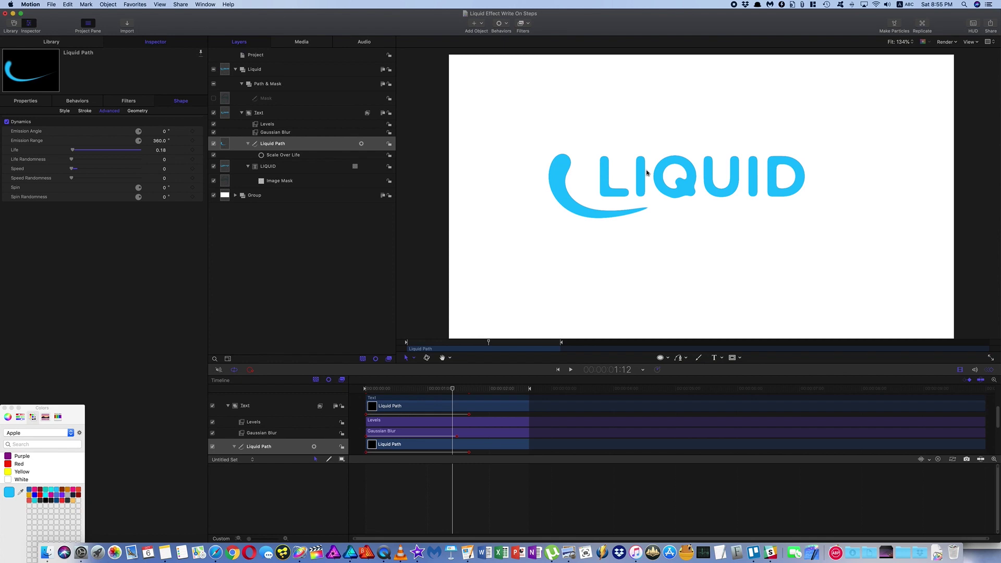
click(287, 156)
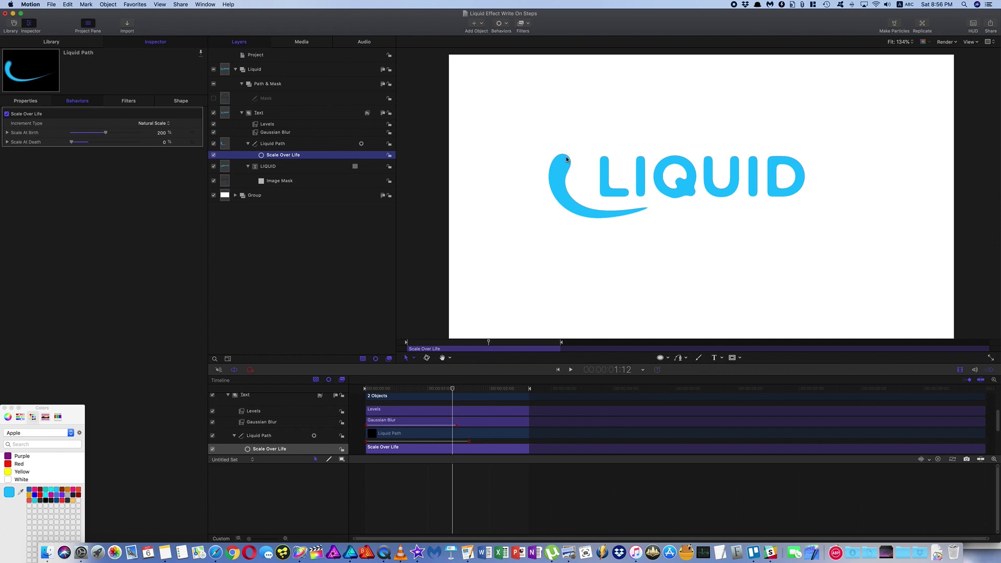
click(270, 145)
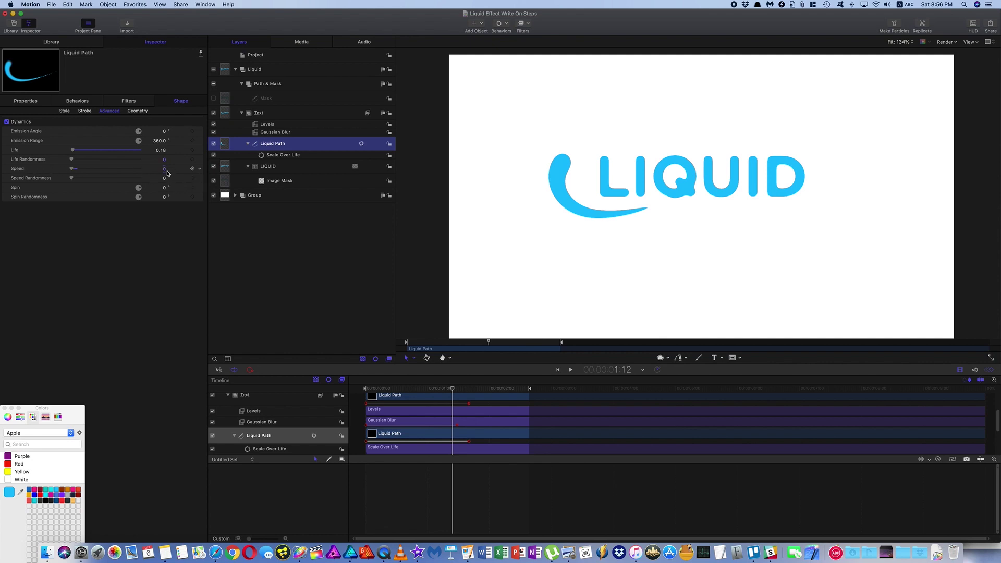
Drag the particle Speed up to 332 and preview the droplet spray around 1:15
click(447, 392)
mouse_move(447, 392)
mouse_down()
mouse_move(365, 388)
mouse_move(460, 386)
mouse_up()
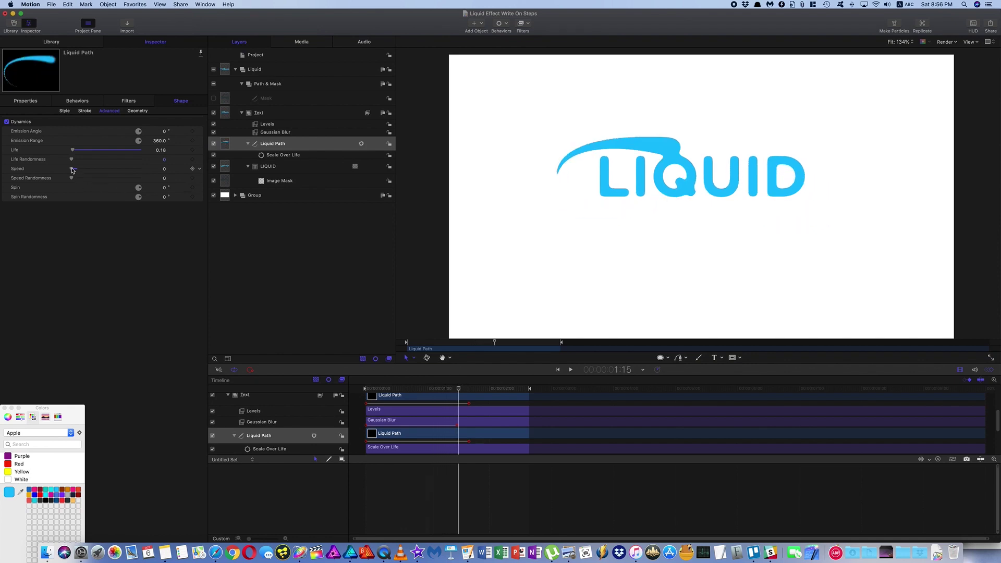
drag(72, 168, 96, 172)
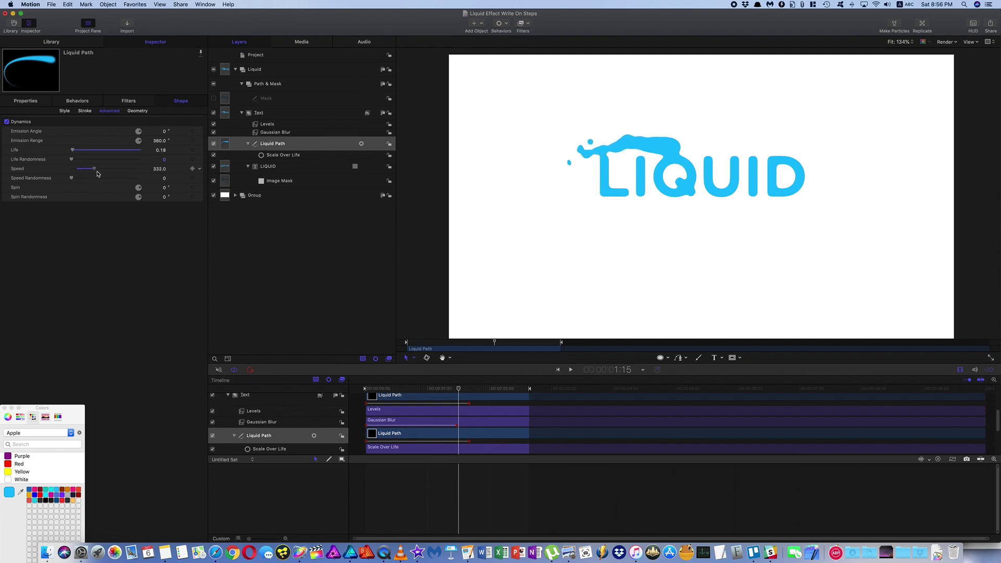
drag(459, 390, 338, 369)
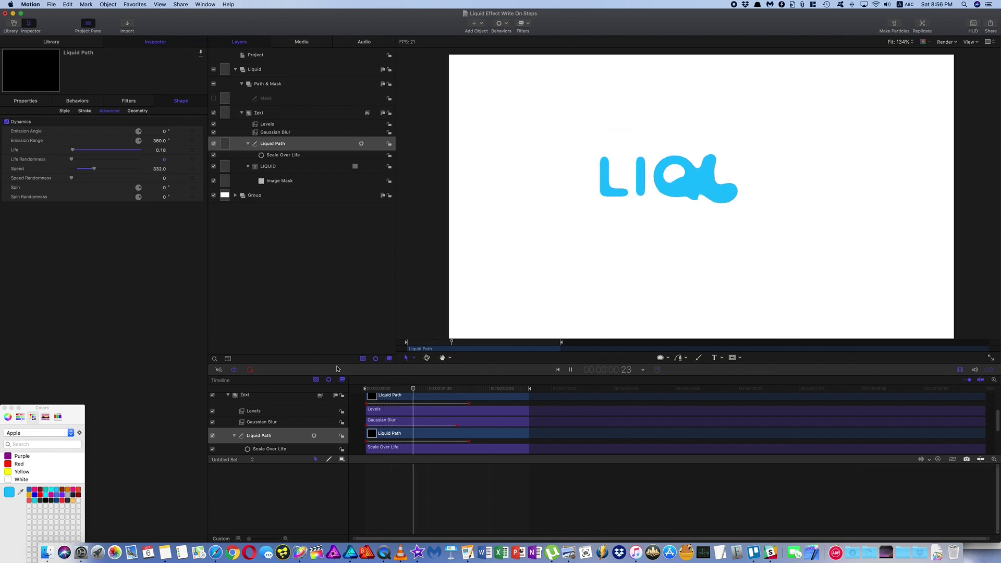
click(570, 370)
mouse_move(476, 387)
mouse_down()
mouse_move(371, 388)
mouse_move(459, 389)
mouse_up()
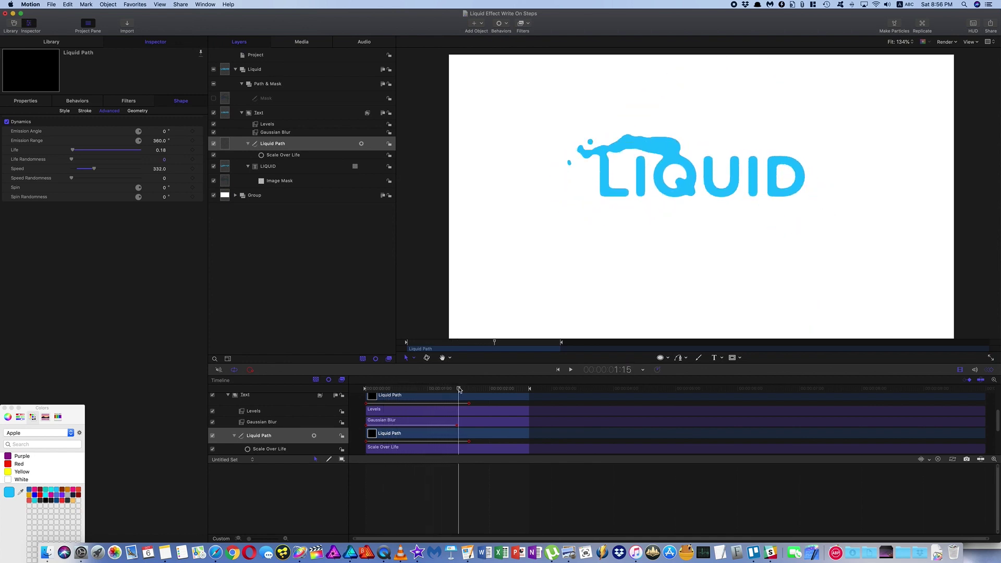
Raise the Liquid Path's Brush Scale to 116% in the Stroke settings
click(89, 112)
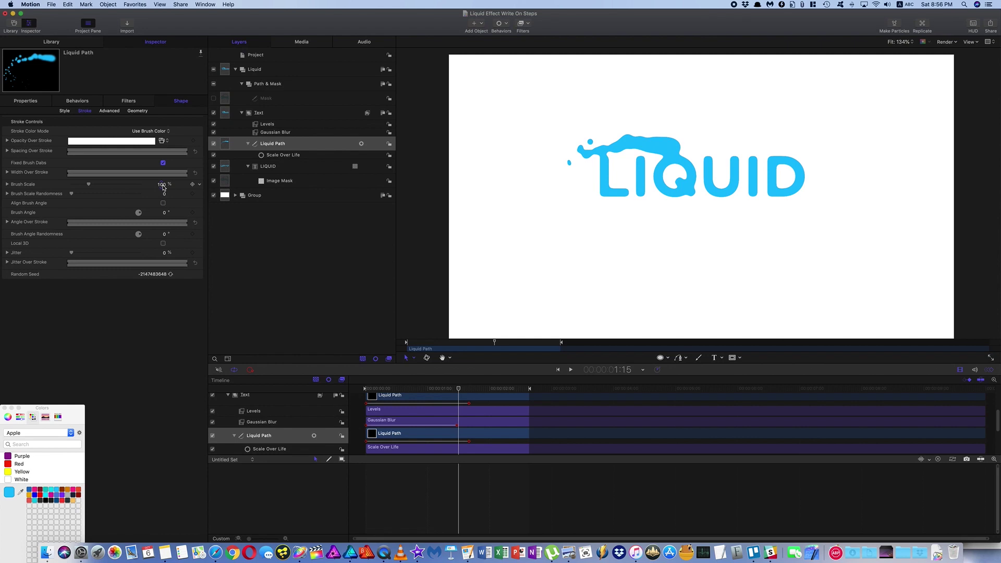
mouse_move(162, 184)
mouse_down()
mouse_move(181, 184)
mouse_move(168, 184)
mouse_up()
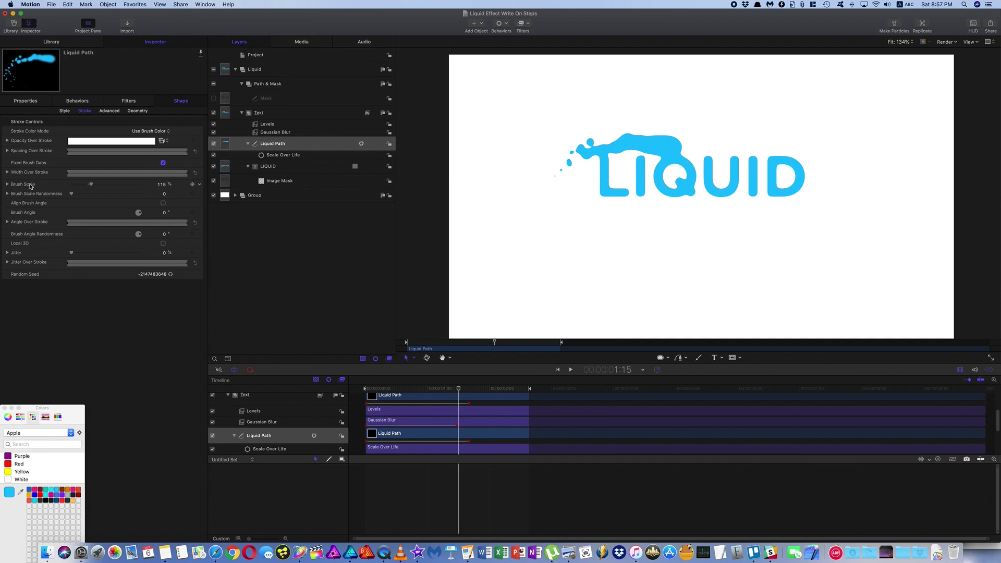
click(64, 111)
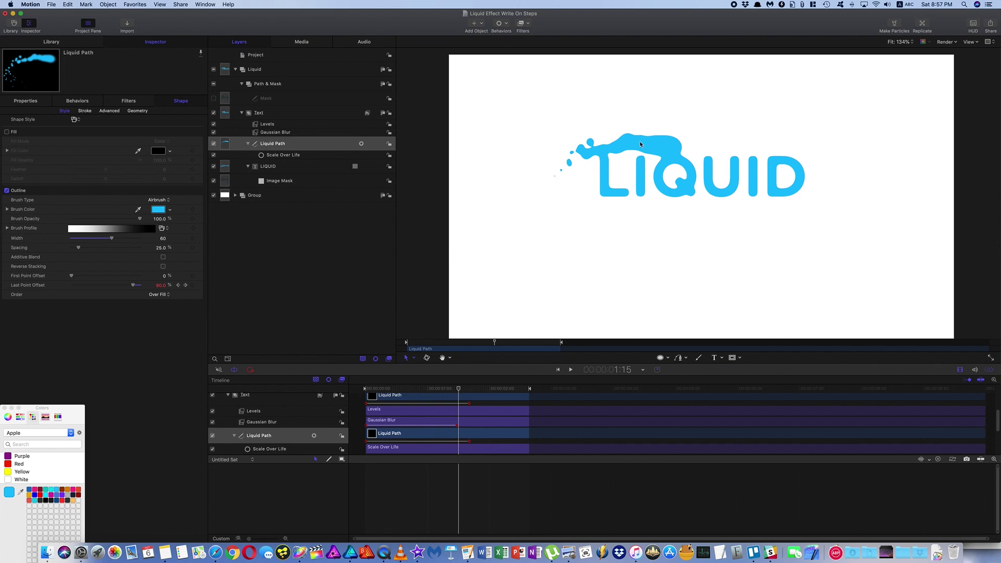
Rewind to frame 0 and play until the clean blue LIQUID text appears, then stop
click(85, 111)
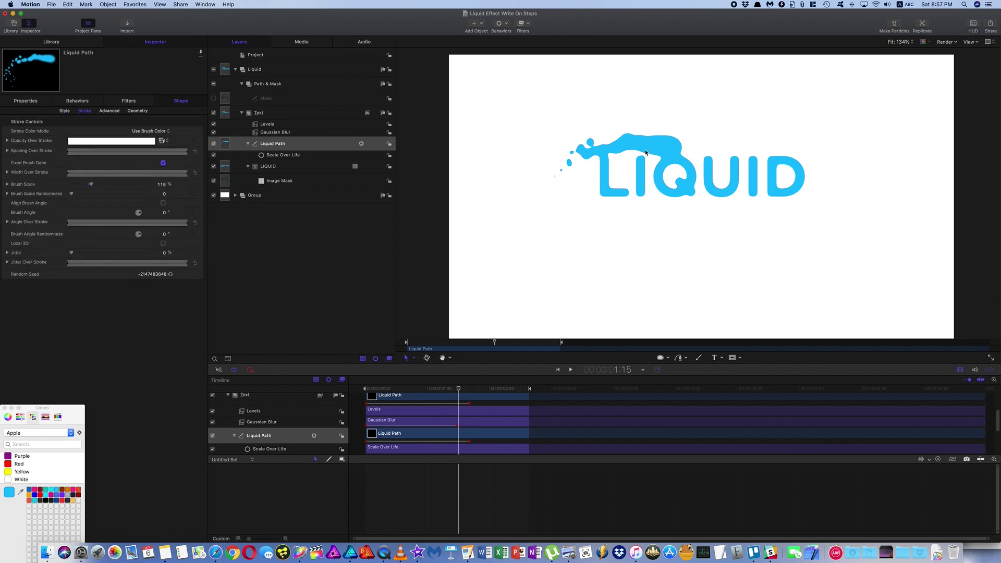
click(64, 111)
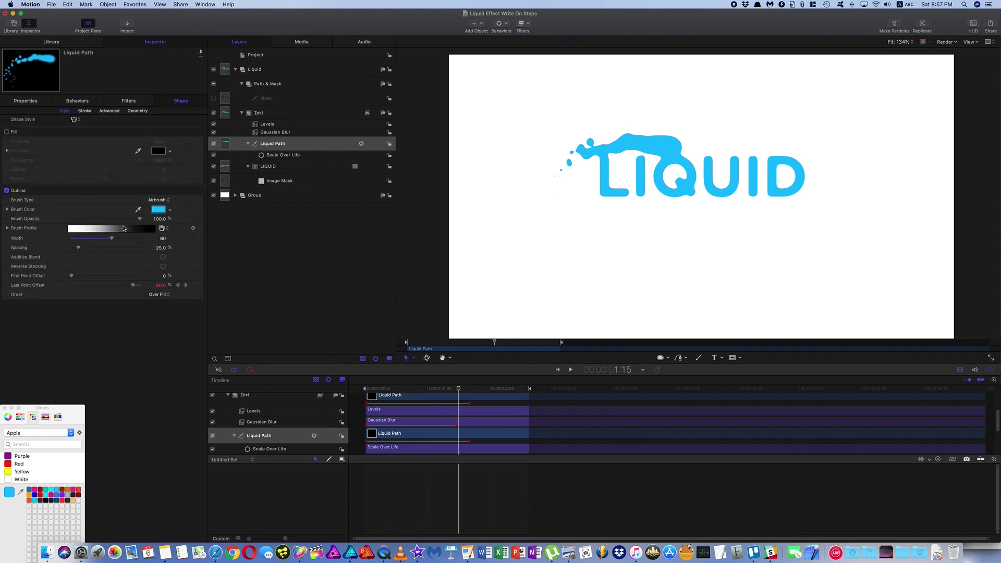
drag(461, 390, 345, 383)
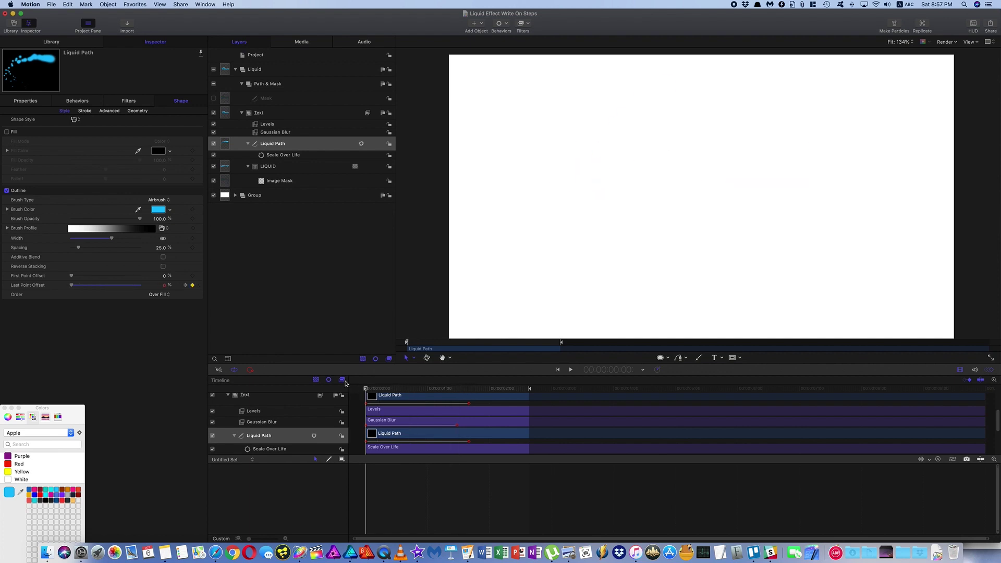
key(space)
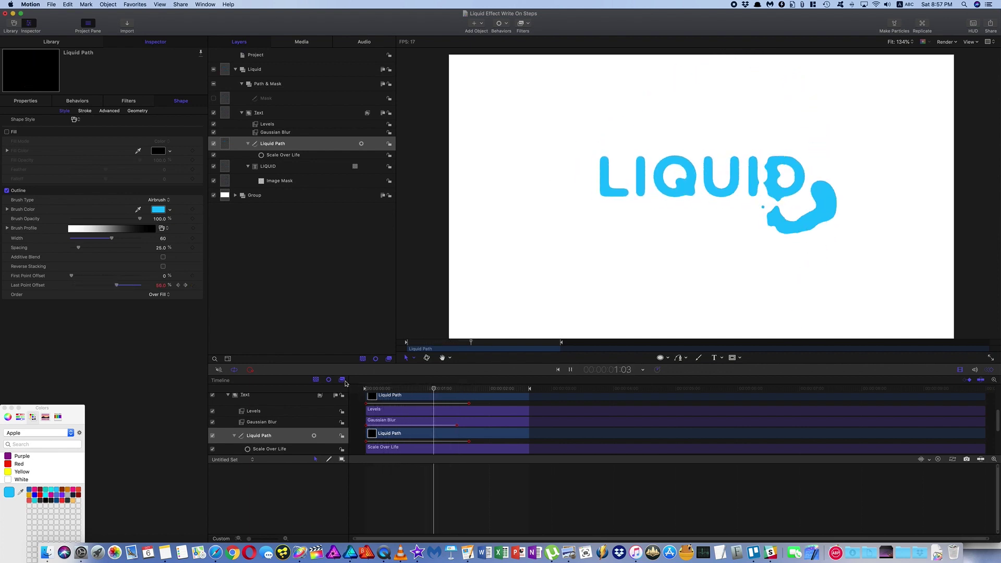
key(space)
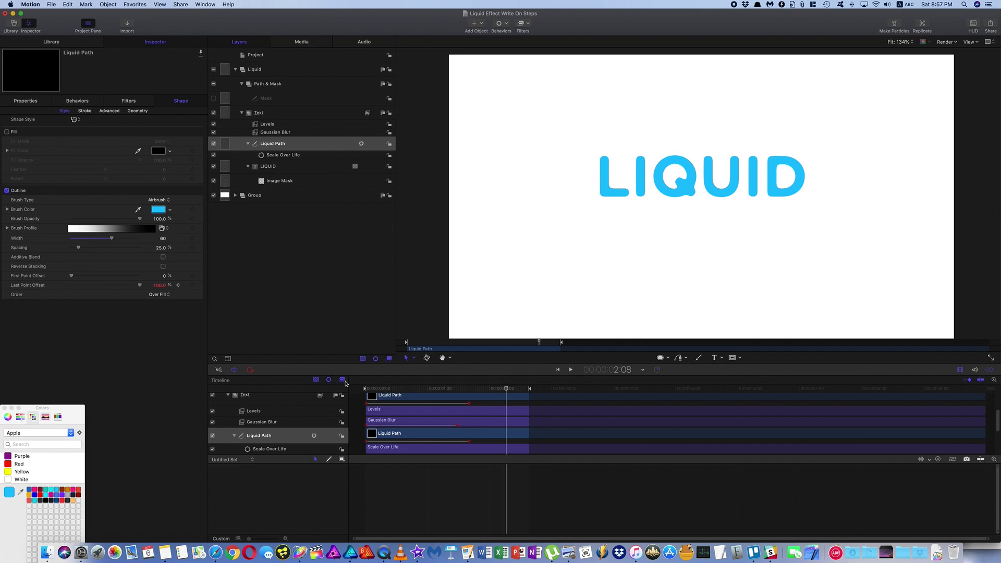